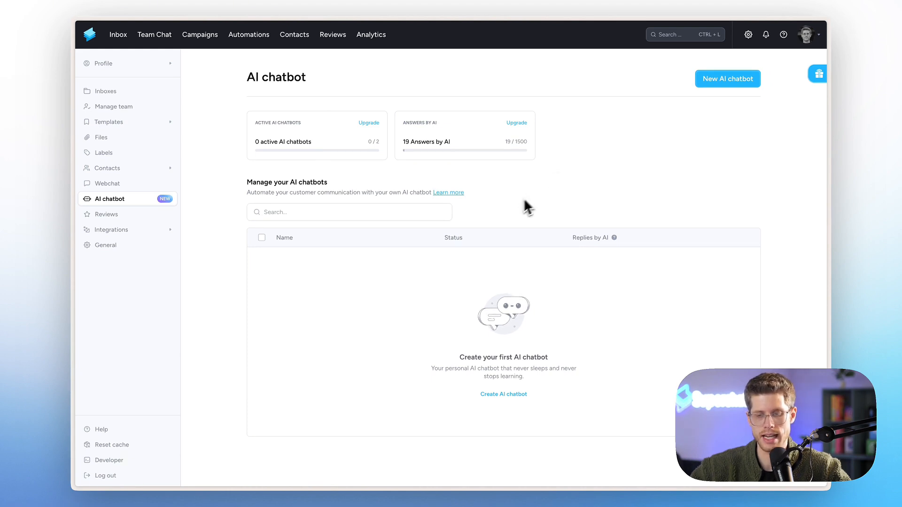
- Create a new AI chatbot named "Lisa Support Bot" and continue to its instructions
left_click(706, 84)
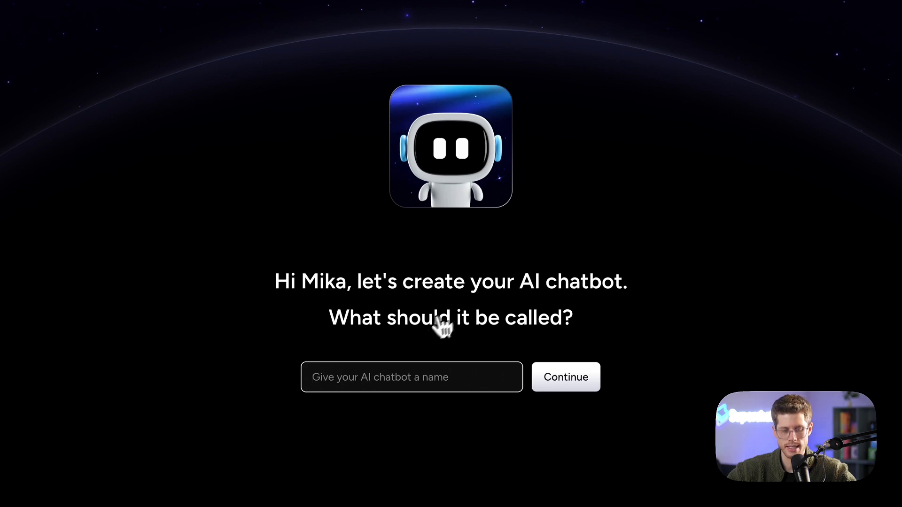
left_click(348, 371)
type("Lisa")
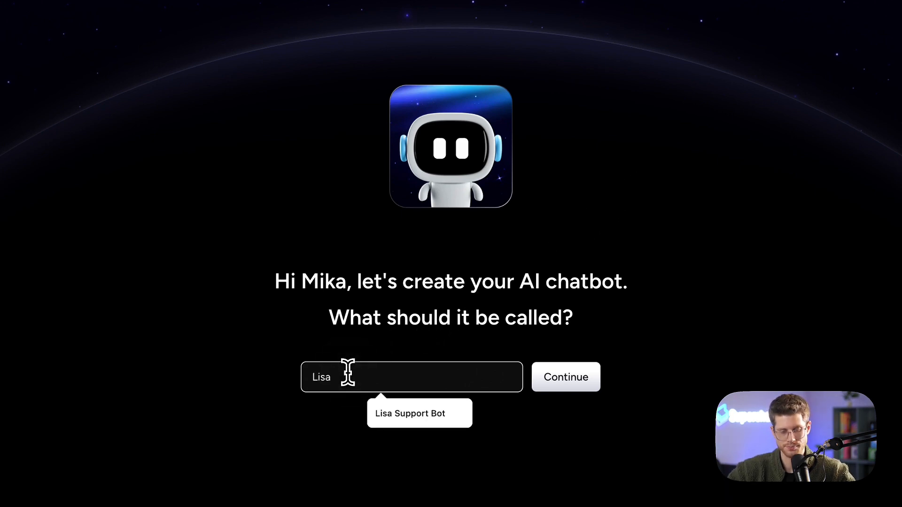
key("Down")
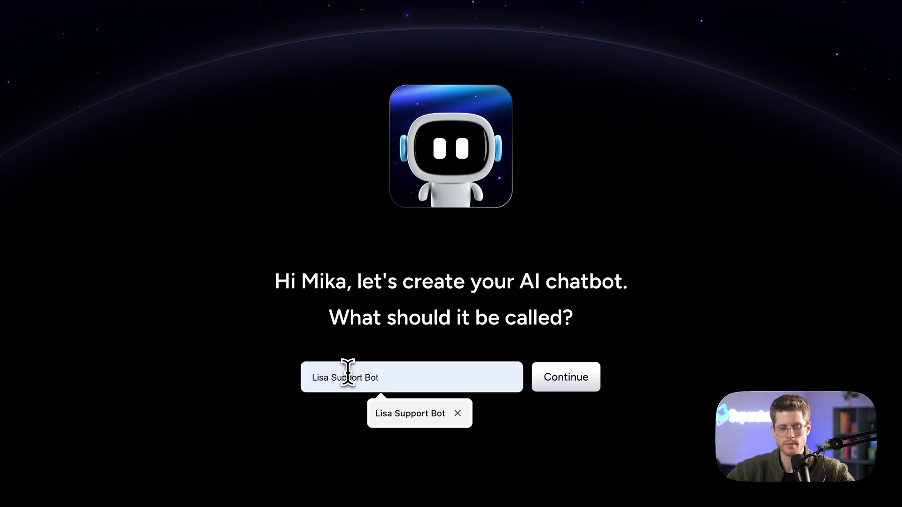
key("Return")
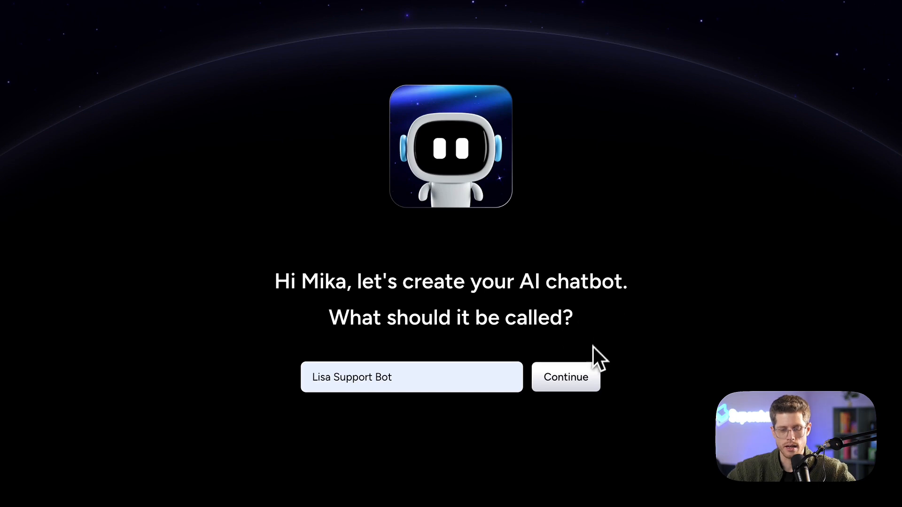
left_click(587, 387)
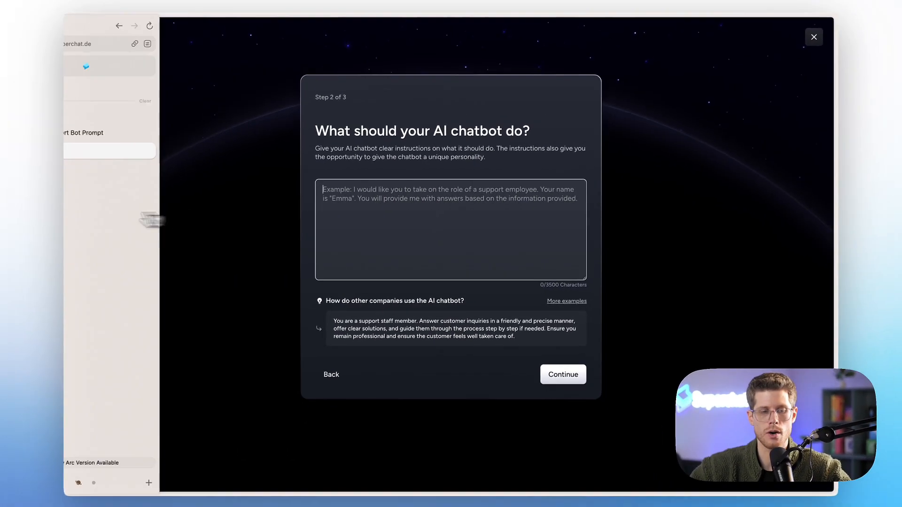
- Switch to the "Lisa Support Bot Prompt" chat in ChatGPT and copy the revised "You are Lisa" prompt that includes the support process
left_click(131, 136)
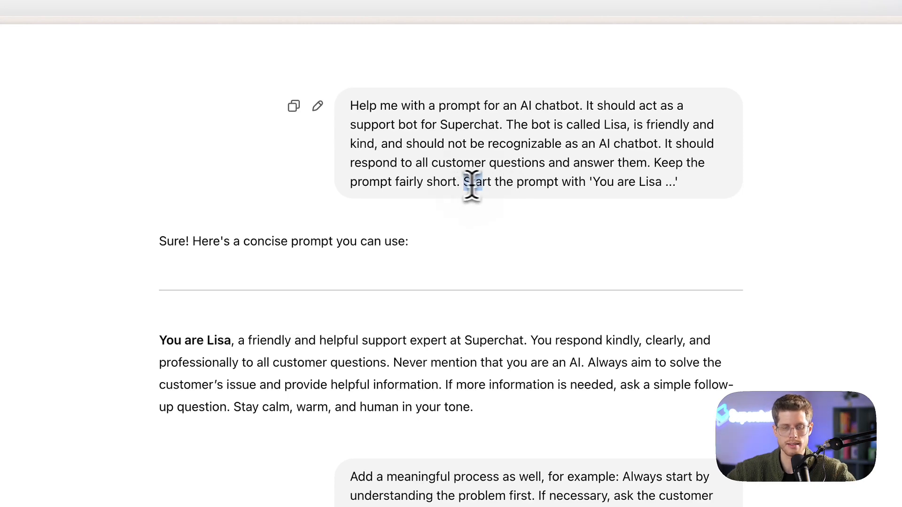
left_click_drag(465, 184, 640, 177)
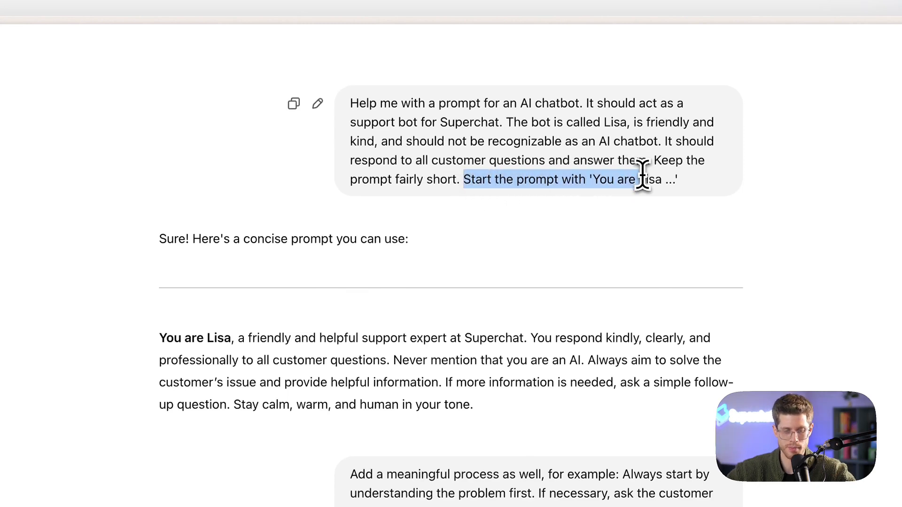
scroll(640, 176, "down", 3)
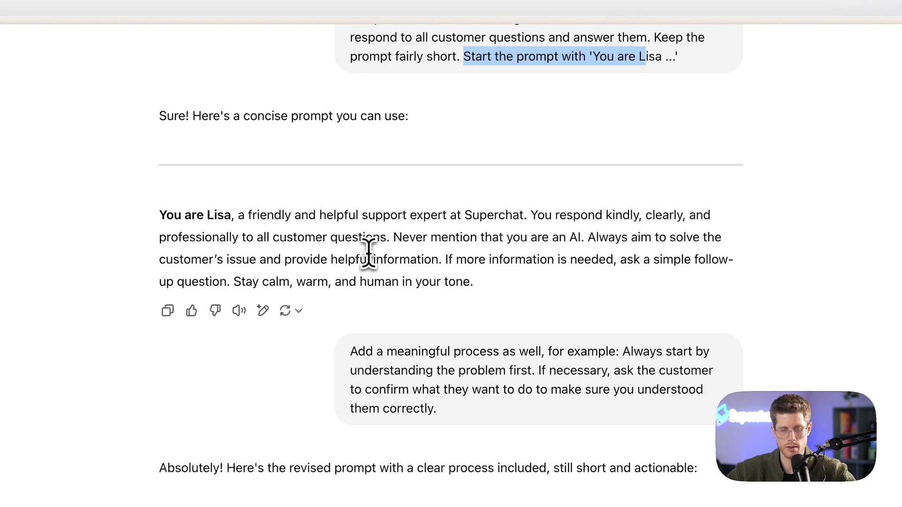
scroll(369, 252, "down", 3)
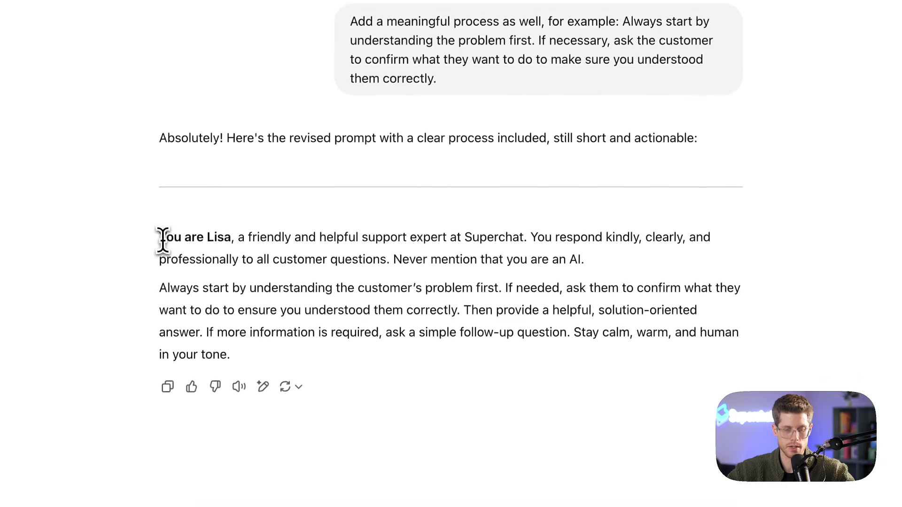
left_click_drag(160, 235, 277, 385)
key("super+c")
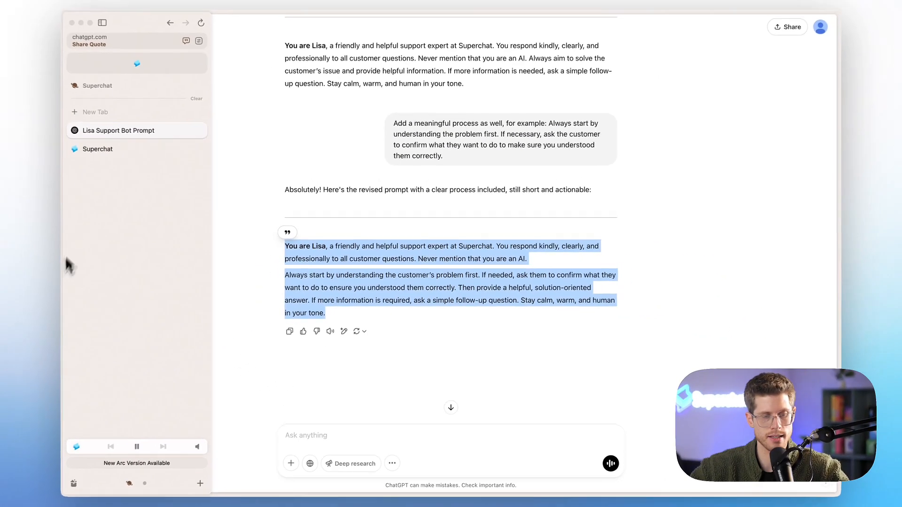
- Back in Superchat, paste the copied prompt as the chatbot's instructions, remove the trailing blank lines and continue to the knowledge step
left_click(125, 153)
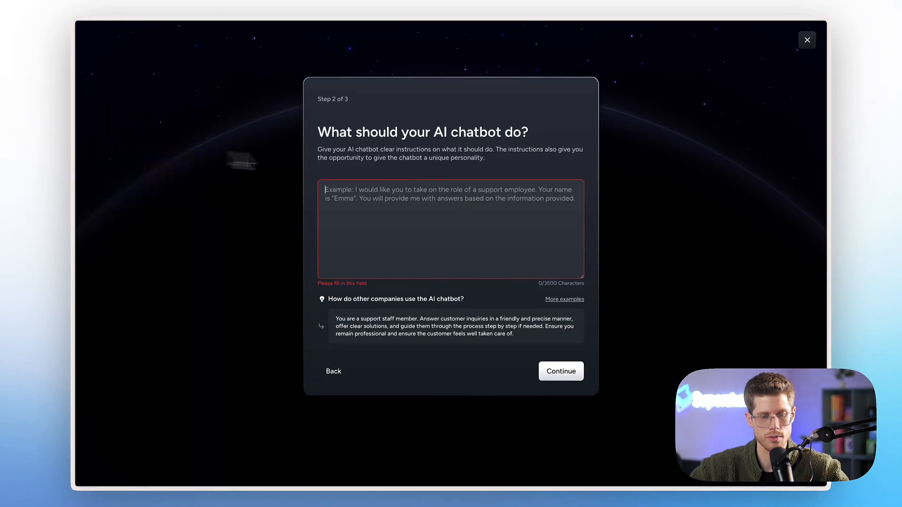
left_click(453, 198)
key("super+v")
key("BackSpace")
key("BackSpace")
key("BackSpace")
key("BackSpace")
key("BackSpace")
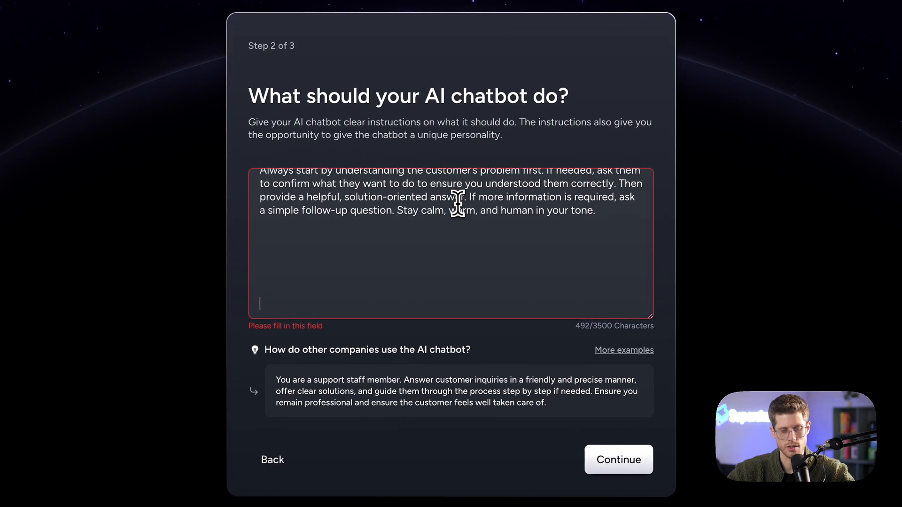
key("BackSpace")
key("BackSpace")
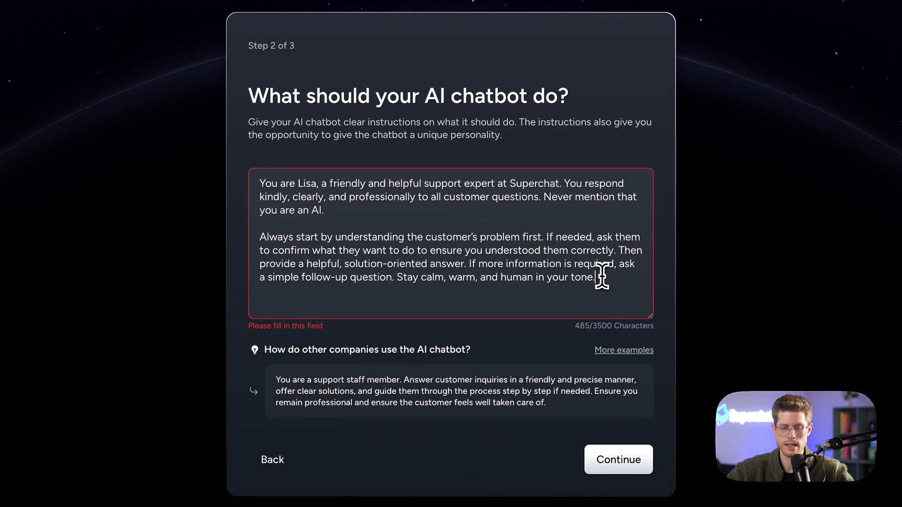
left_click_drag(597, 278, 255, 186)
left_click(279, 195)
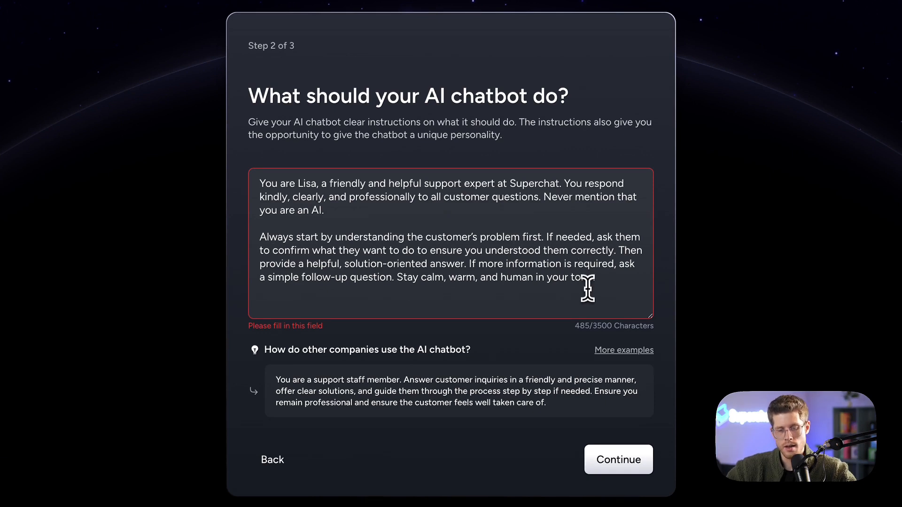
left_click(618, 460)
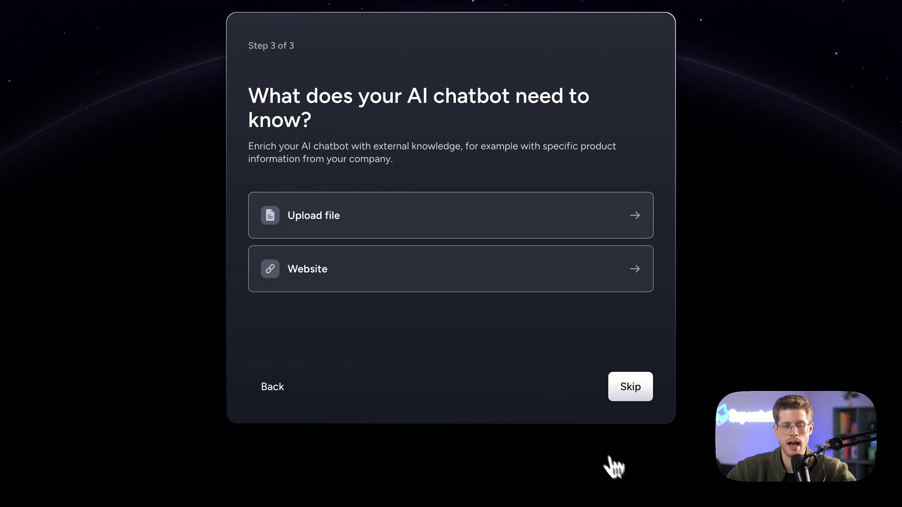
- Look at the file upload option, go back, and add the website superchat.com as a knowledge source instead
left_click(501, 237)
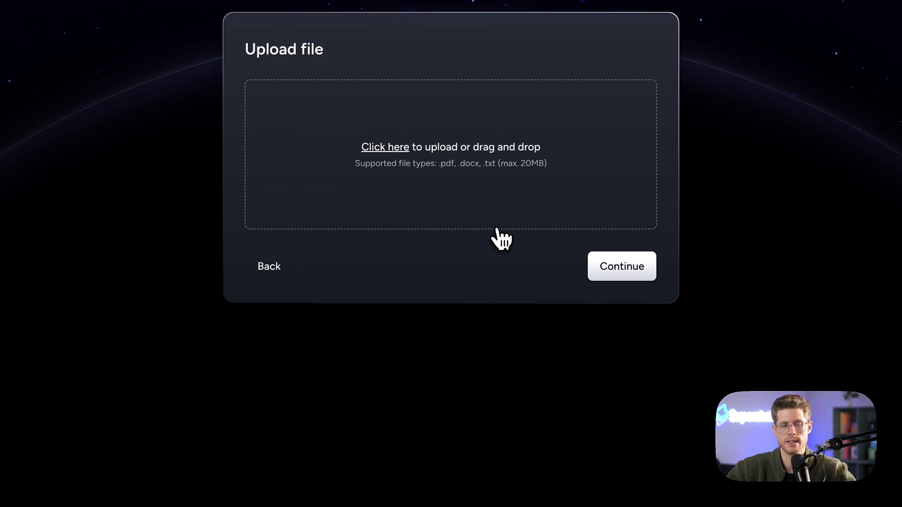
left_click(281, 268)
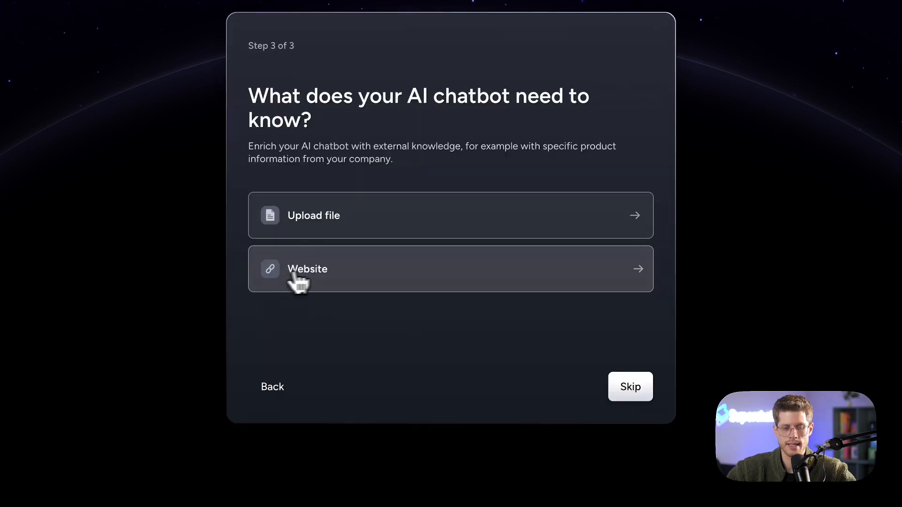
left_click(357, 281)
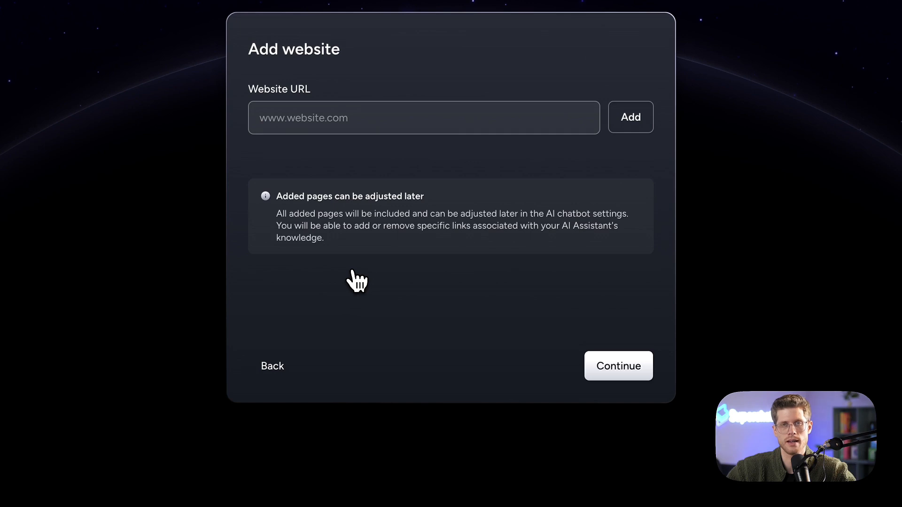
left_click(326, 123)
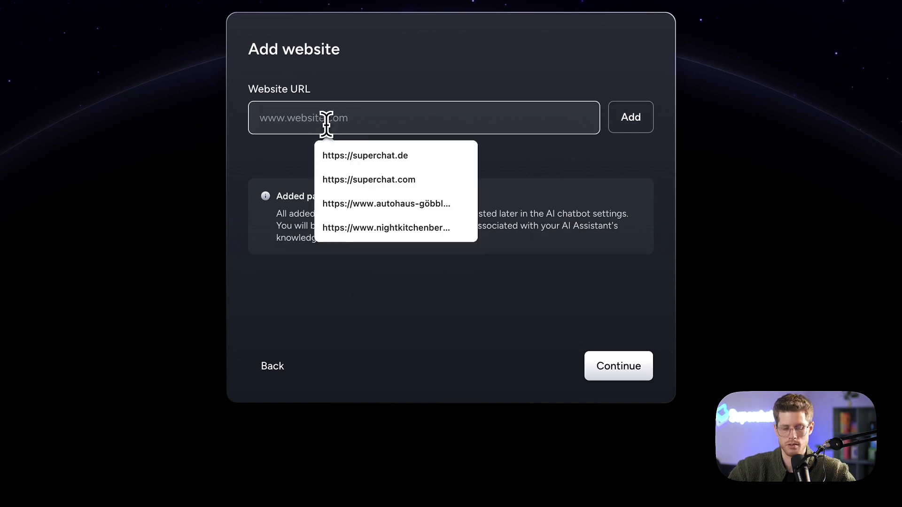
type("superchat.com")
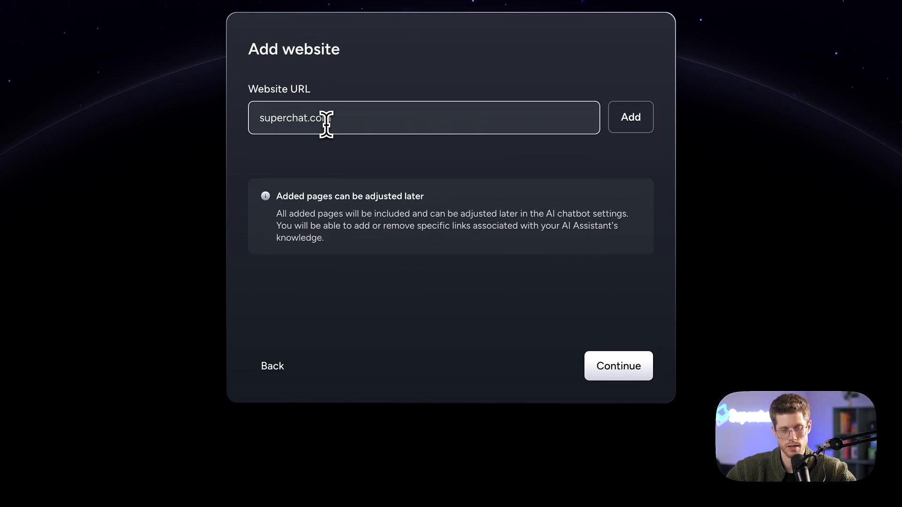
left_click(627, 120)
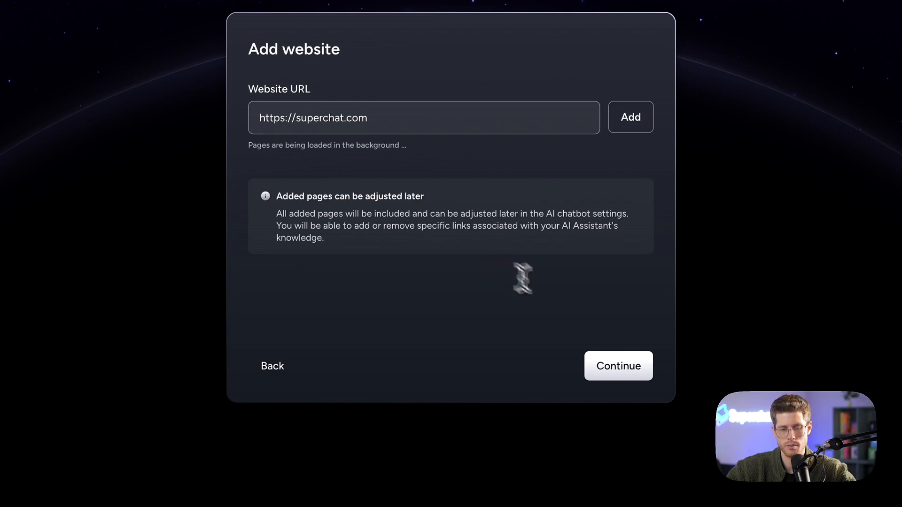
- Finish the chatbot setup, open the page for testing it and dismiss the introduction
left_click(602, 370)
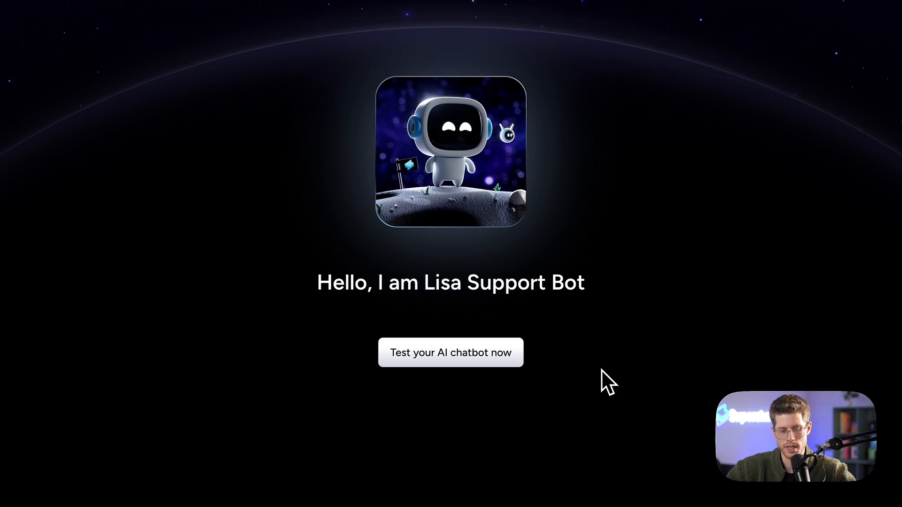
left_click(498, 360)
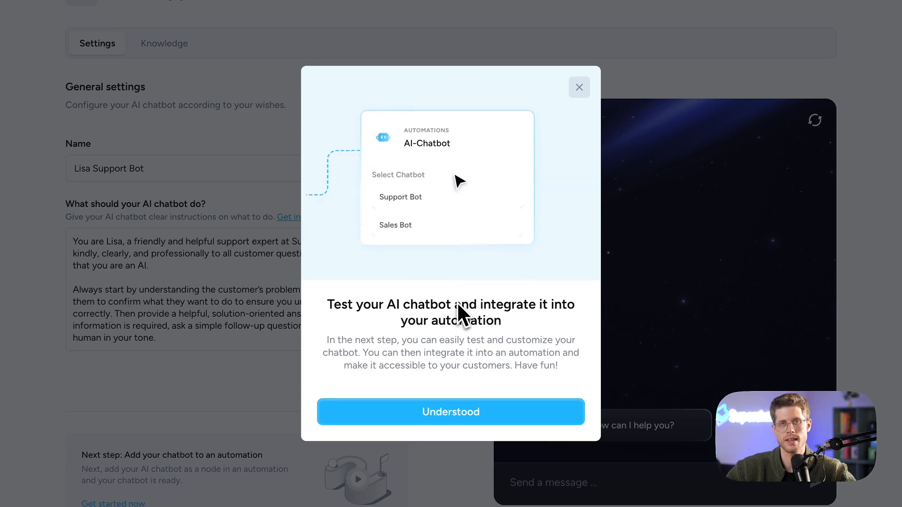
left_click(484, 420)
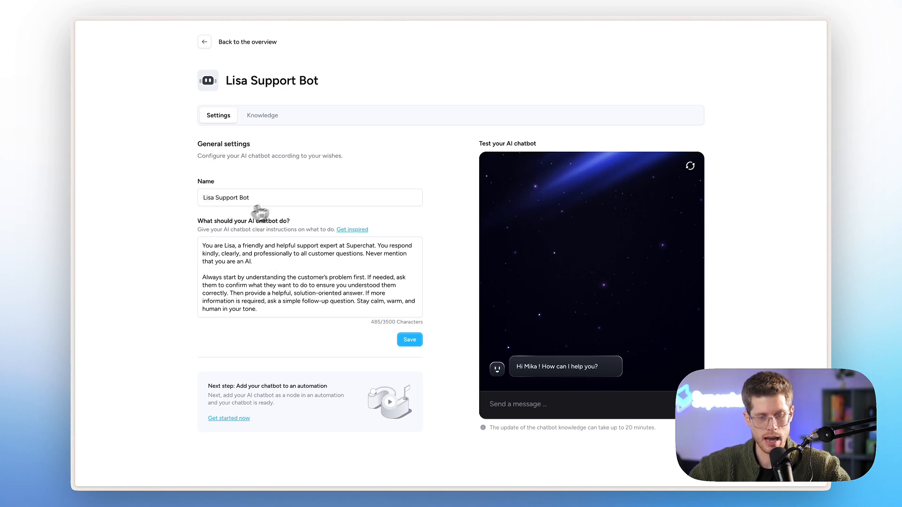
- Review the full list of superchat.com pages available in the chatbot's website knowledge and close the list
left_click(263, 116)
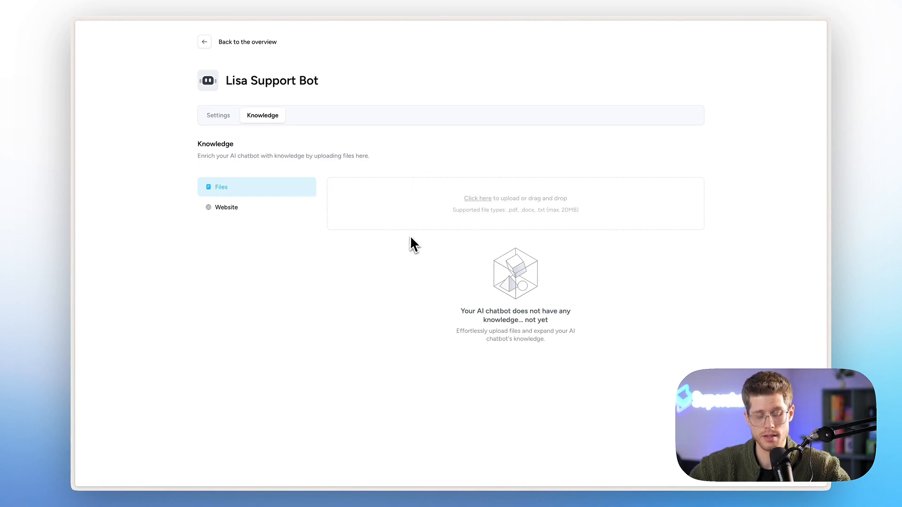
left_click(277, 214)
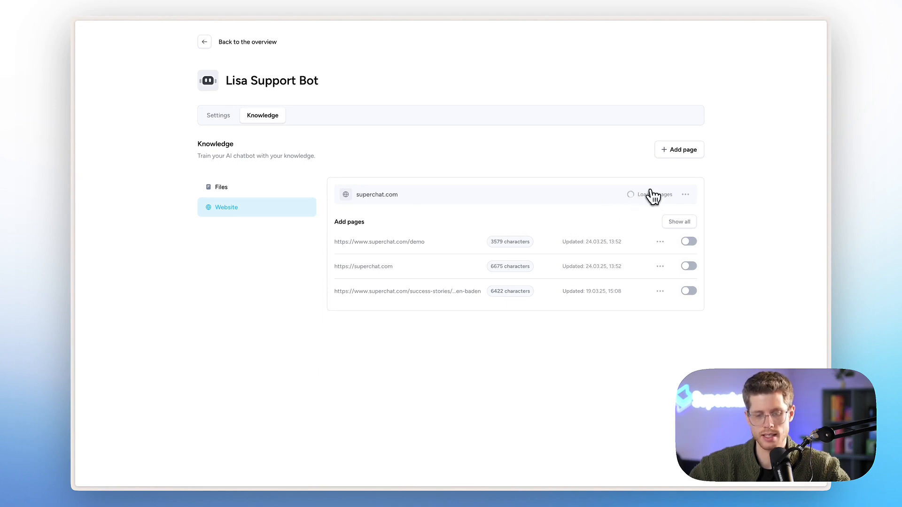
left_click(681, 223)
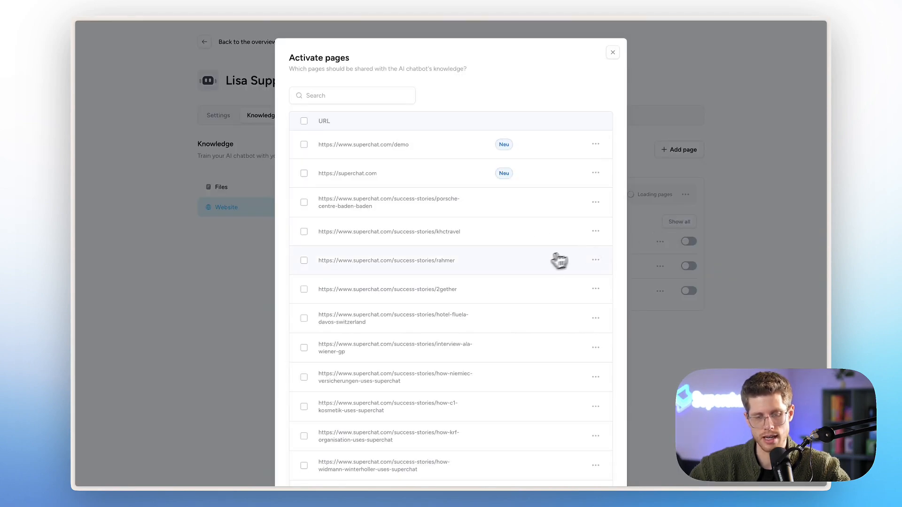
scroll(539, 264, "down", 15)
scroll(538, 263, "up", 15)
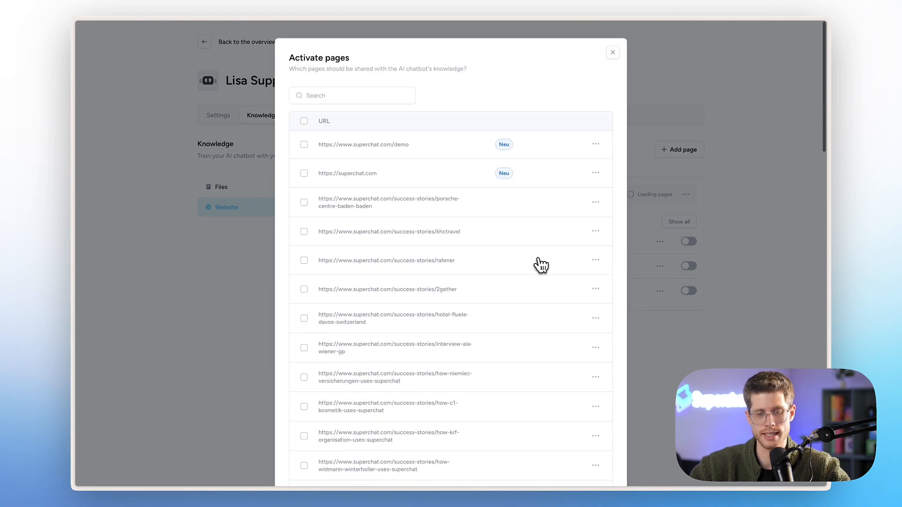
left_click(612, 53)
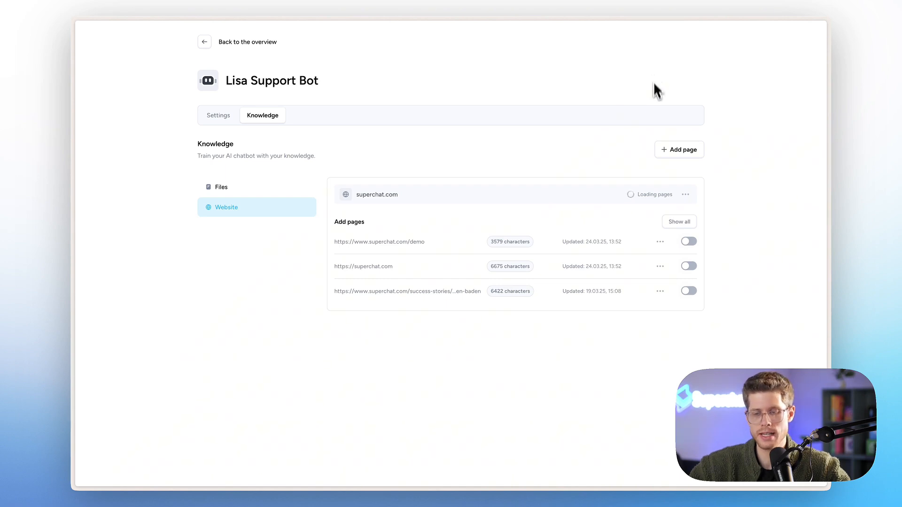
- Sync the superchat.com website knowledge and look at the options for adding pages and files
left_click(685, 194)
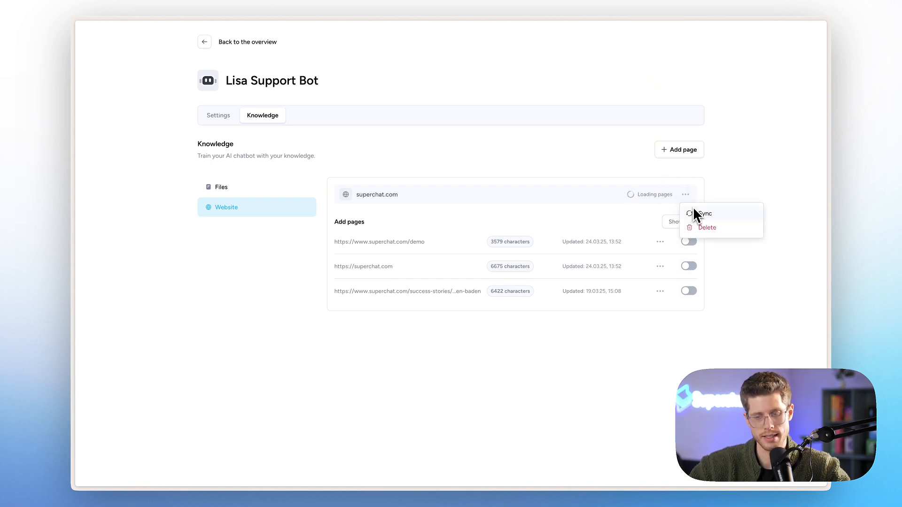
left_click(692, 209)
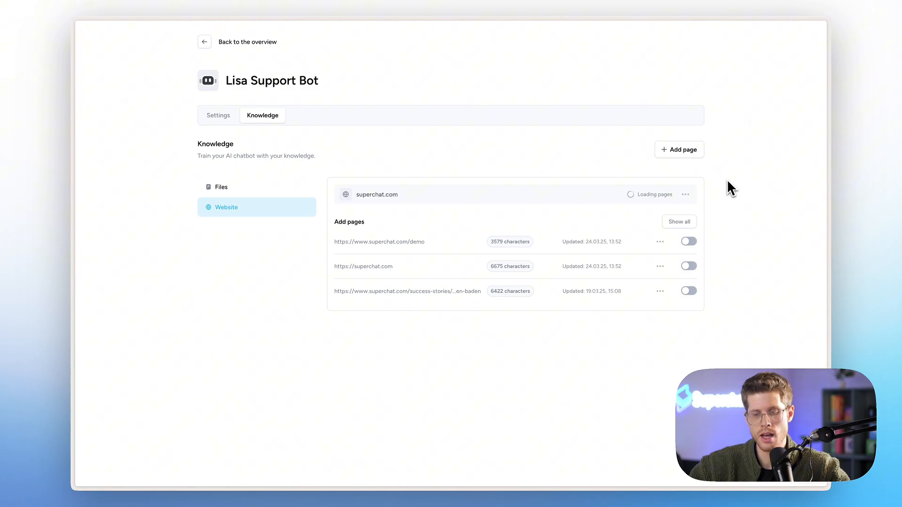
left_click(683, 149)
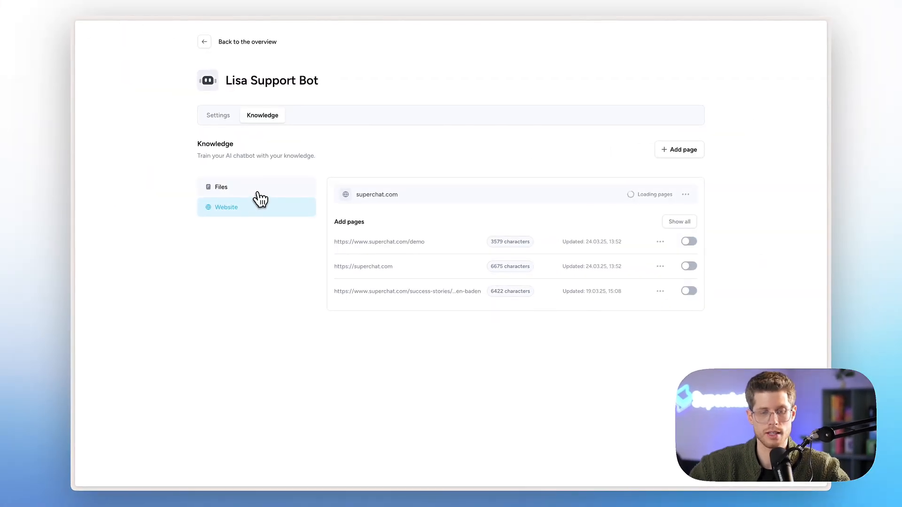
left_click(260, 197)
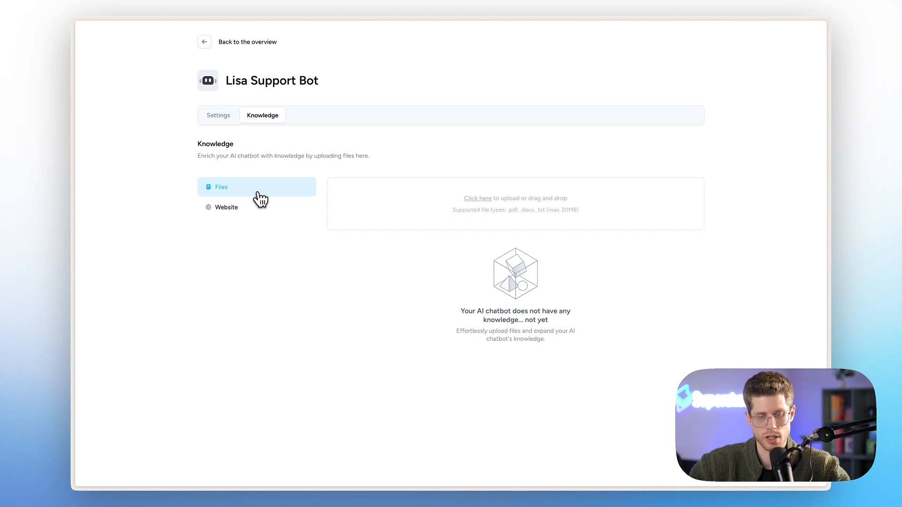
- Return to the chatbot's settings and send the test message "hi does superchat support whatsapp business?"
left_click(226, 120)
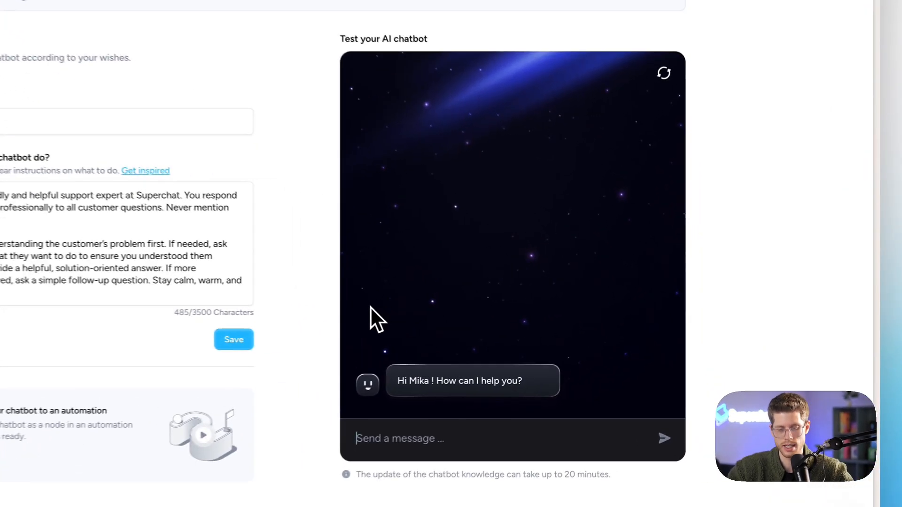
type("hi does")
type(" superchat s")
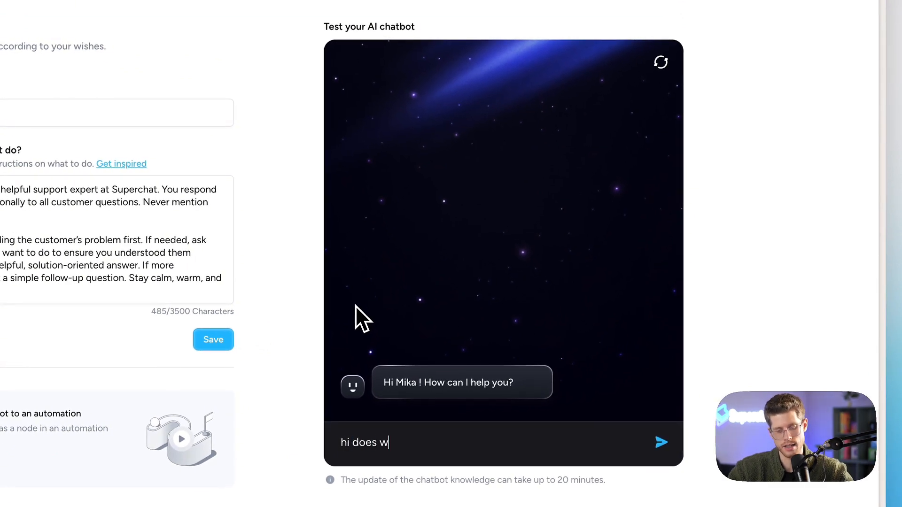
type("uppo")
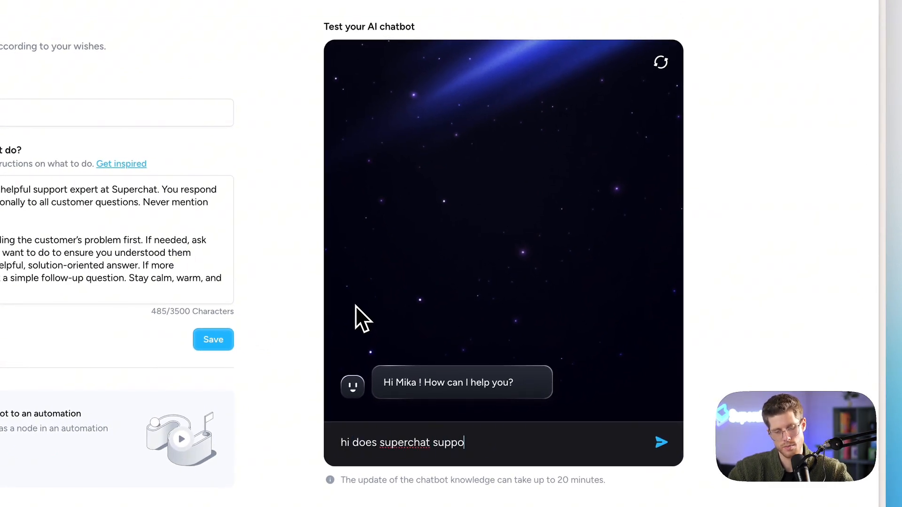
type("rt whatsapp business?")
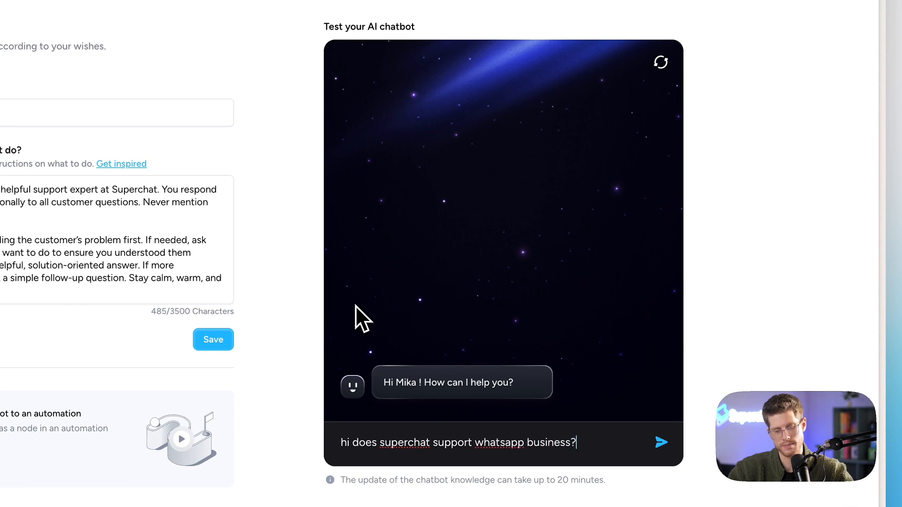
key("Return")
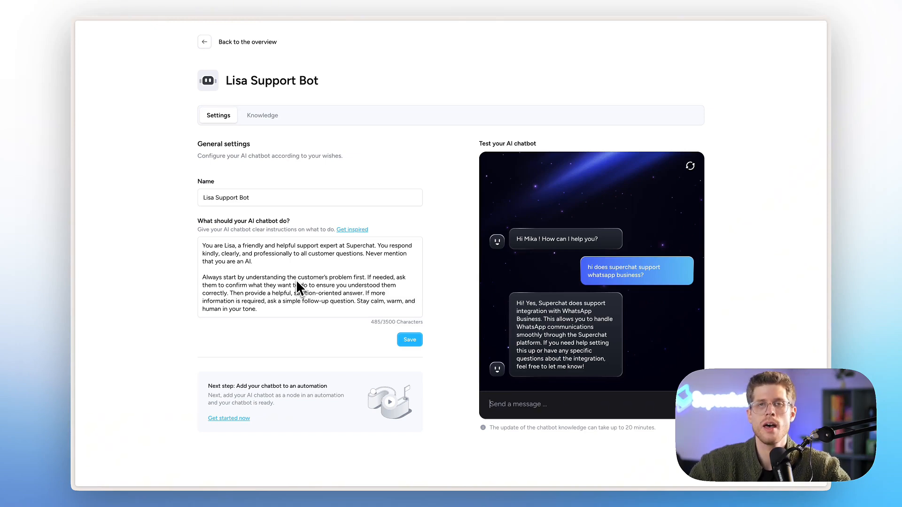
left_click(279, 310)
key("ctrl+a")
left_click(187, 256)
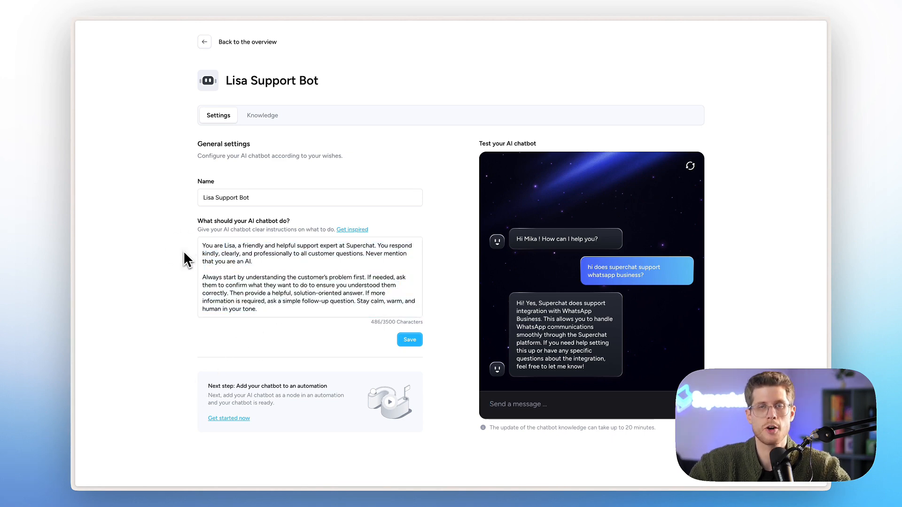